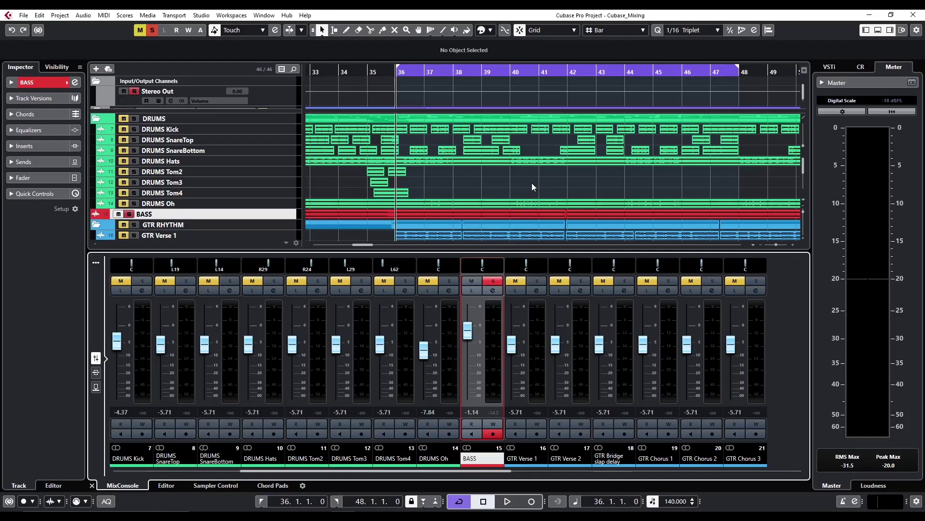
Step: Audition the soloed bass, load the Standard Compressor in the BASS channel strip and open its detailed settings
{"action": "key", "text": "space"}
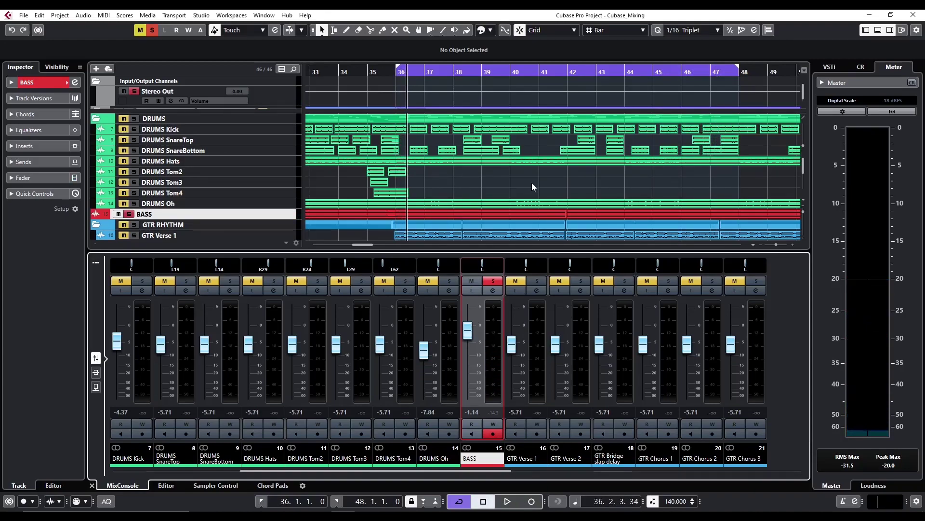
{"action": "left_click", "coordinate": [496, 291]}
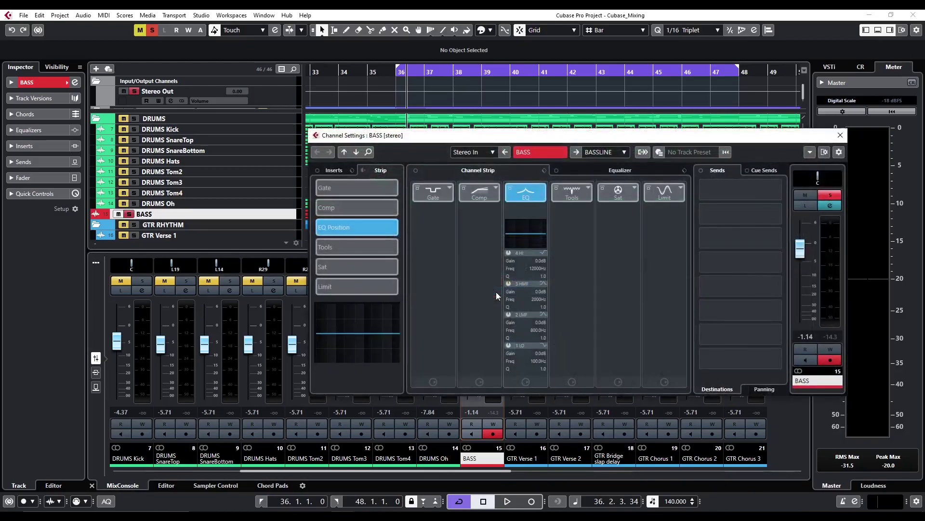
{"action": "left_click_drag", "start_coordinate": [568, 140], "coordinate": [539, 122]}
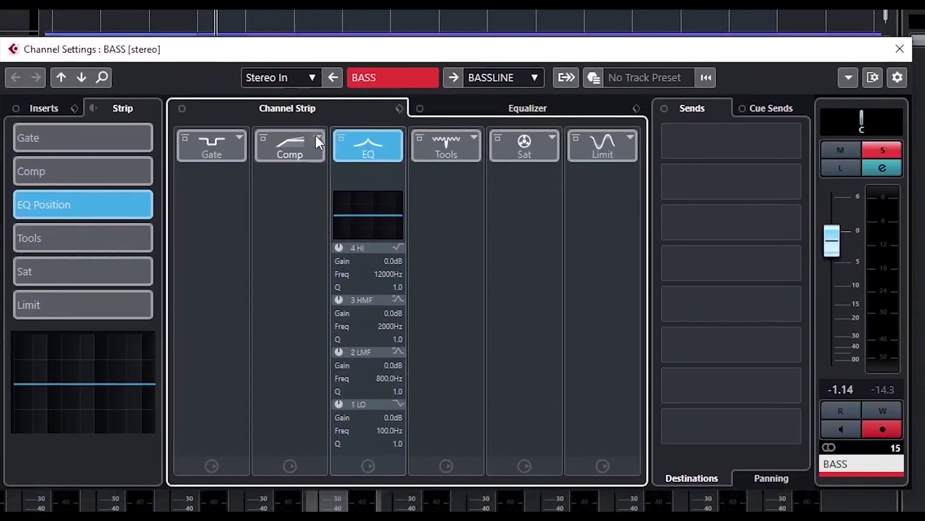
{"action": "left_click", "coordinate": [316, 133]}
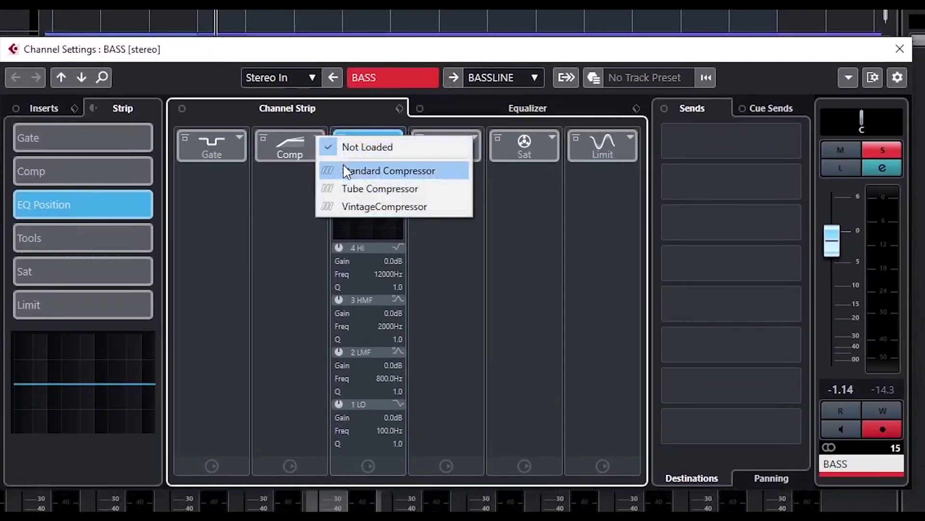
{"action": "left_click", "coordinate": [343, 165]}
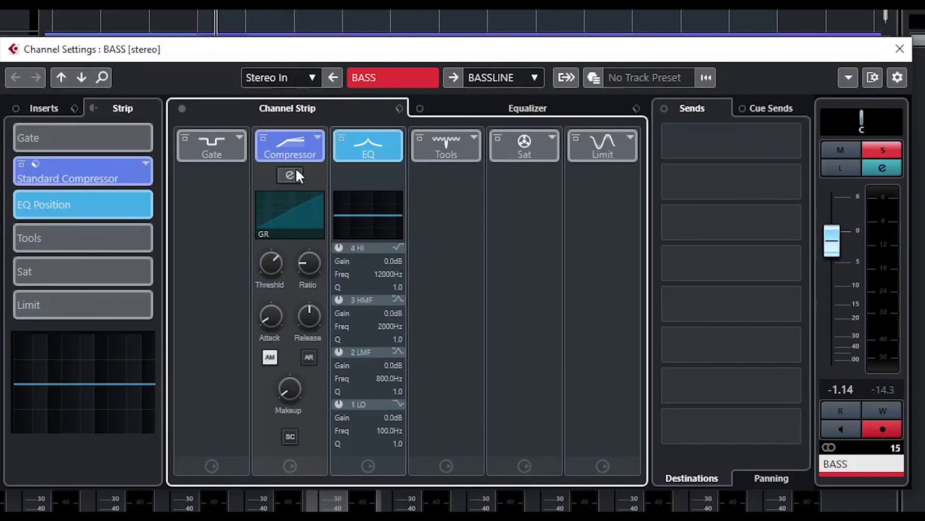
{"action": "left_click", "coordinate": [295, 173]}
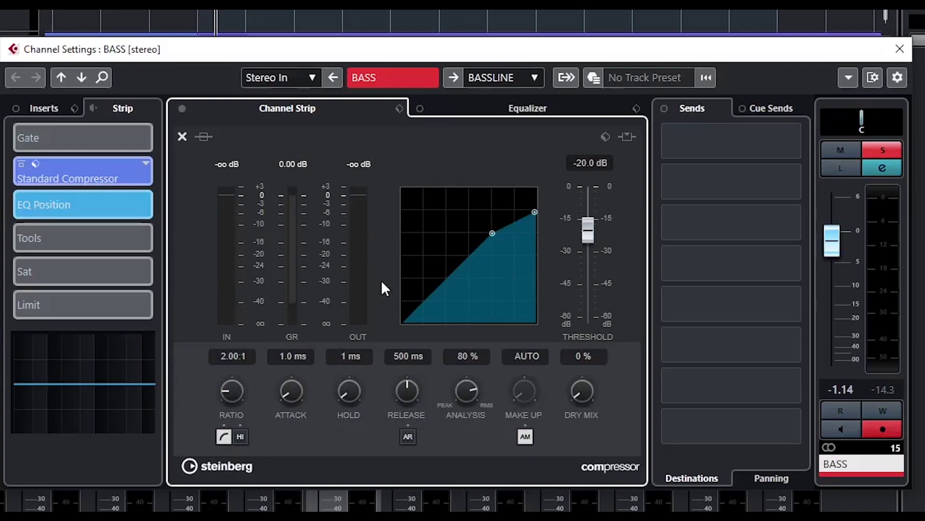
Step: During playback, set the bass compressor's ratio to 3.05:1, threshold to -30.6 dB and attack to 17.0 ms
{"action": "key", "text": "space"}
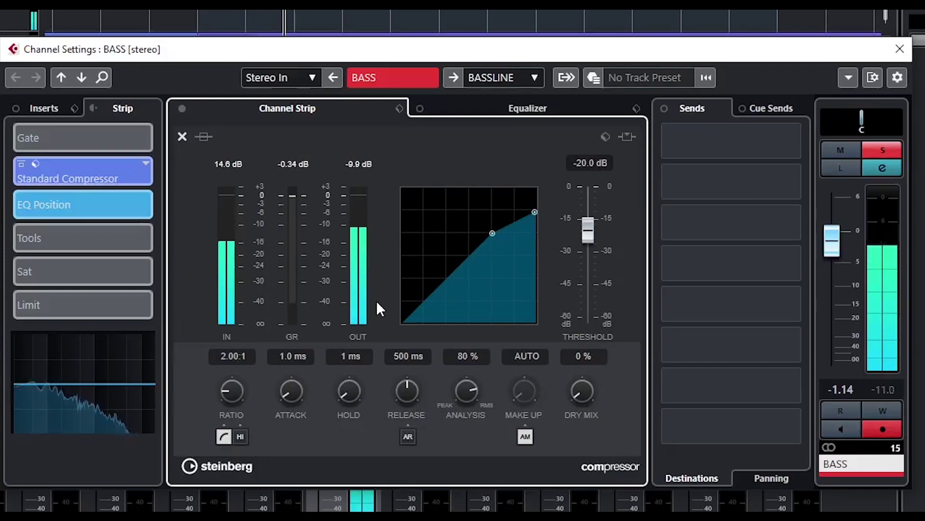
{"action": "left_click_drag", "start_coordinate": [231, 396], "coordinate": [229, 371]}
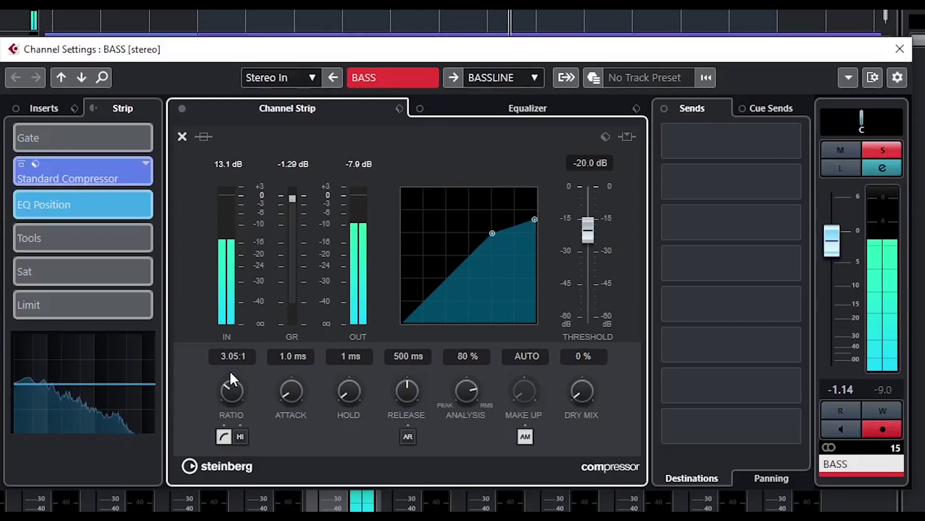
{"action": "left_click_drag", "start_coordinate": [587, 235], "coordinate": [587, 260]}
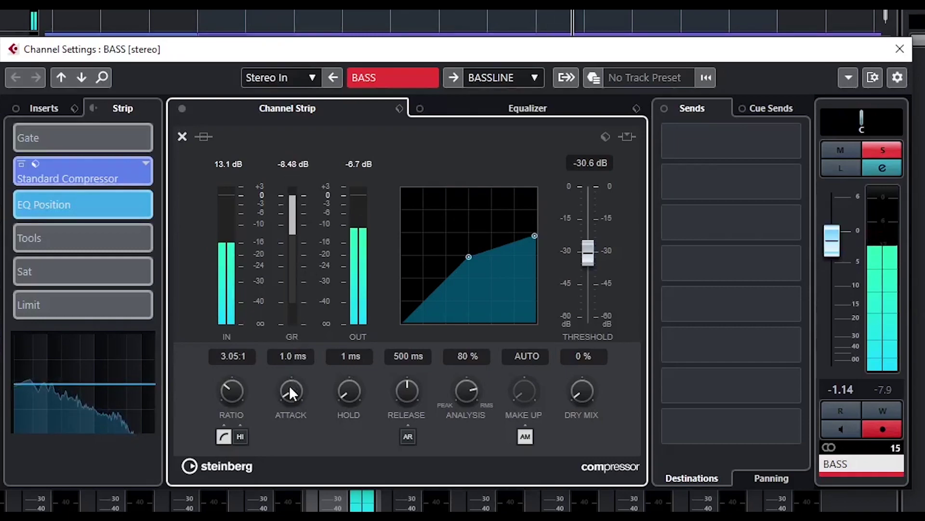
{"action": "left_click_drag", "start_coordinate": [291, 388], "coordinate": [288, 361]}
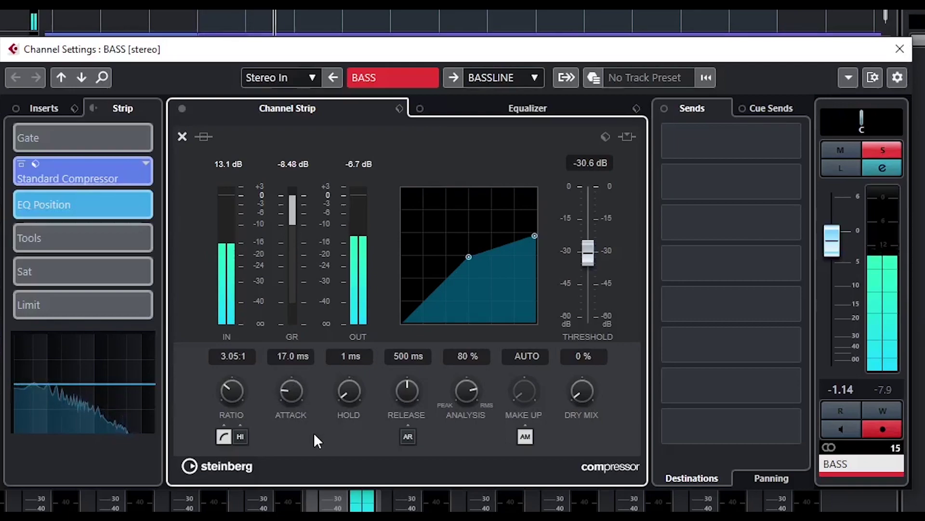
Step: Turn off the compressor's automatic make-up gain, set it manually to 6.6 dB and stop playback
{"action": "left_click", "coordinate": [525, 437]}
{"action": "left_click_drag", "start_coordinate": [526, 401], "coordinate": [527, 354]}
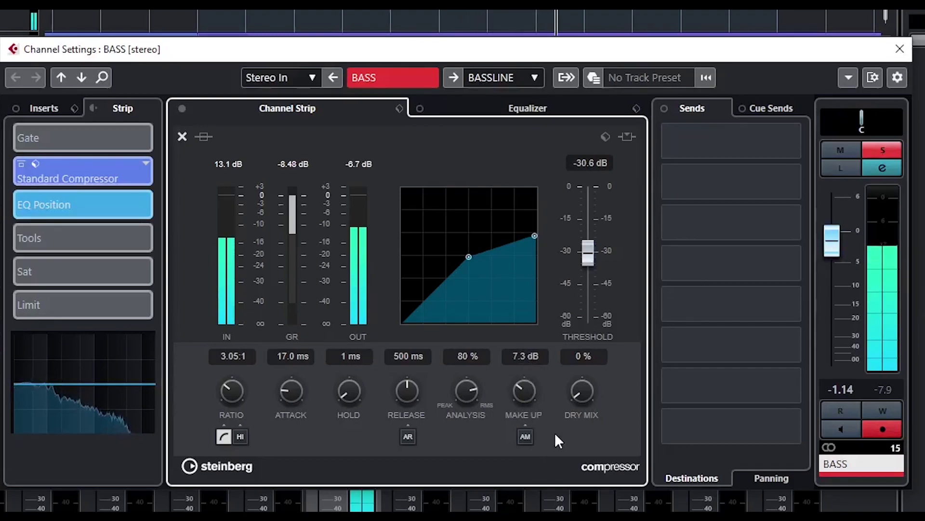
{"action": "left_click", "coordinate": [292, 165]}
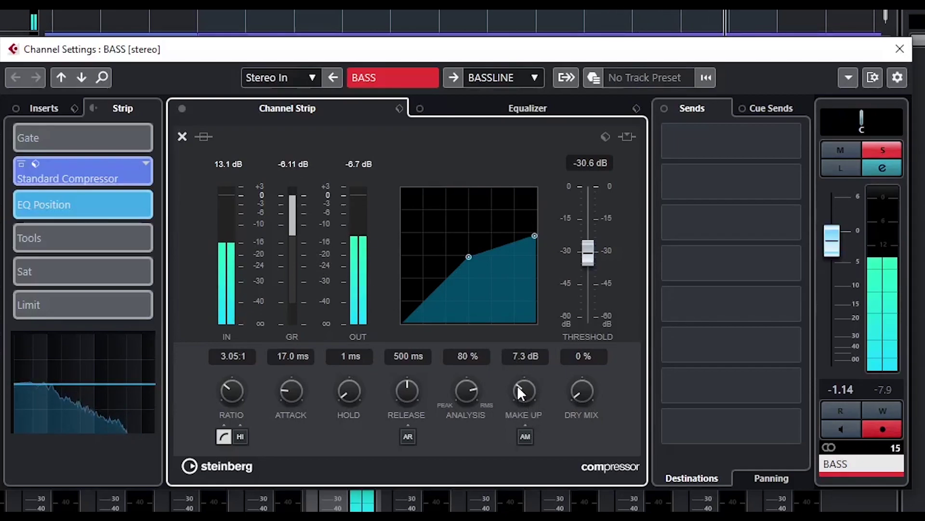
{"action": "left_click_drag", "start_coordinate": [518, 387], "coordinate": [518, 391]}
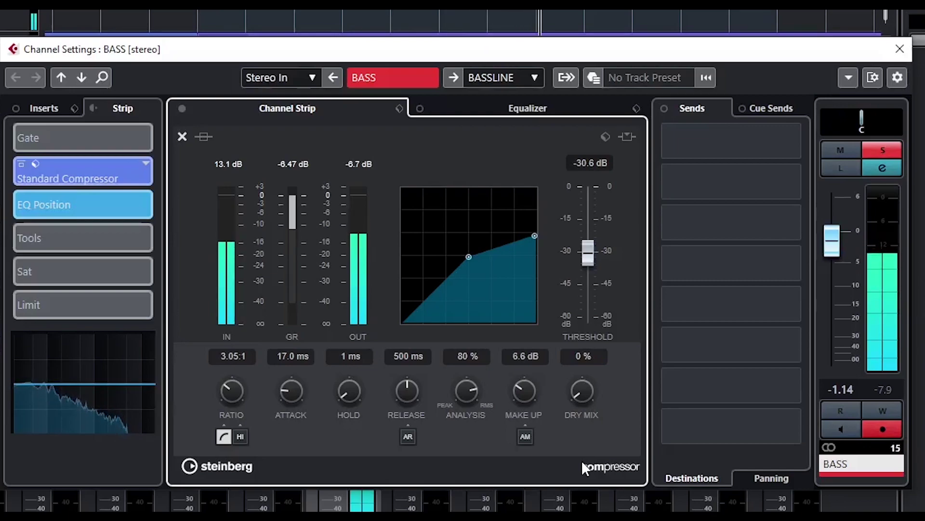
{"action": "key", "text": "space"}
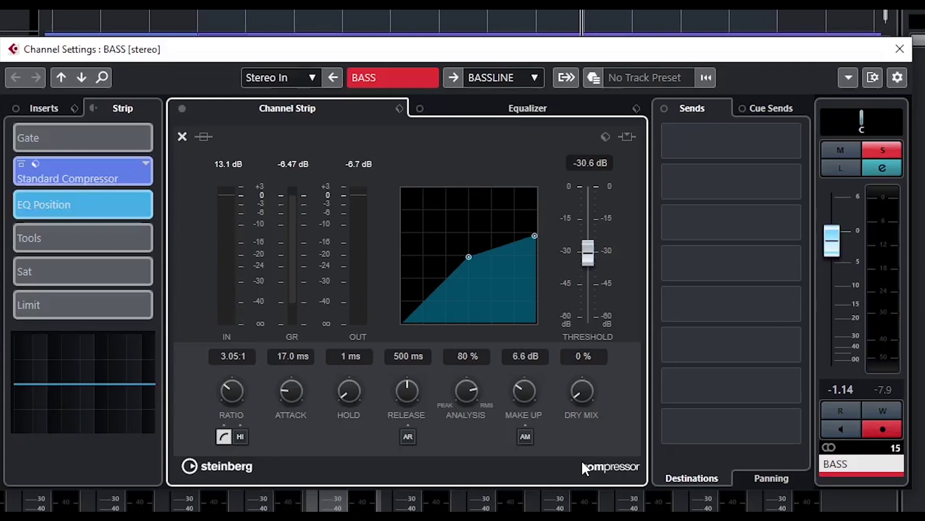
Step: Play the bass and add a narrow high-mid EQ boost of about 22 dB near 951 Hz with a Q of 4.8
{"action": "left_click", "coordinate": [522, 108]}
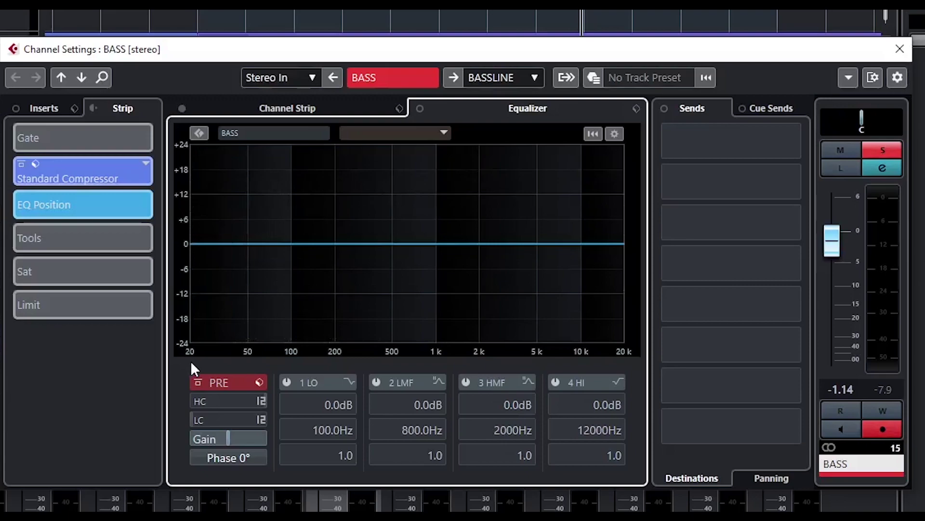
{"action": "key", "text": "space"}
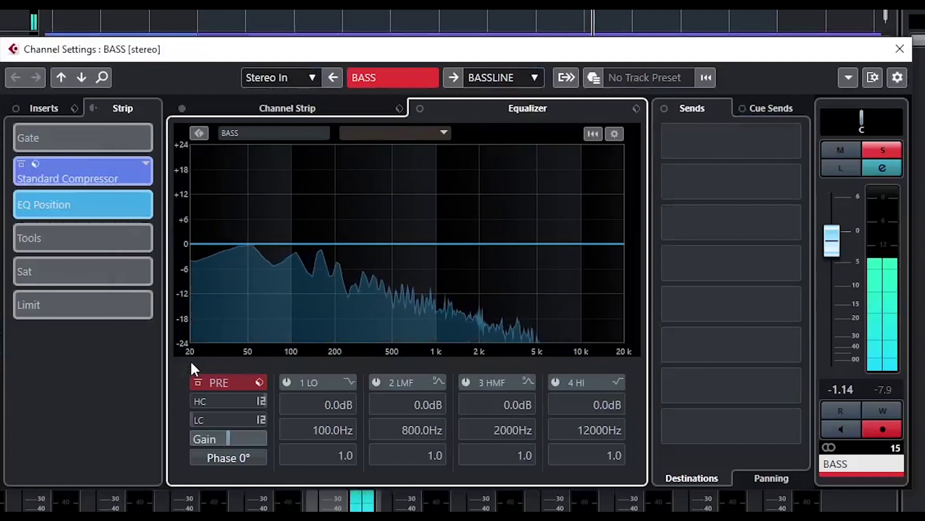
{"action": "left_click_drag", "start_coordinate": [428, 244], "coordinate": [433, 150]}
{"action": "scroll", "coordinate": [433, 150], "scroll_direction": "up", "scroll_amount": 5}
{"action": "scroll", "coordinate": [432, 150], "scroll_direction": "up", "scroll_amount": 8}
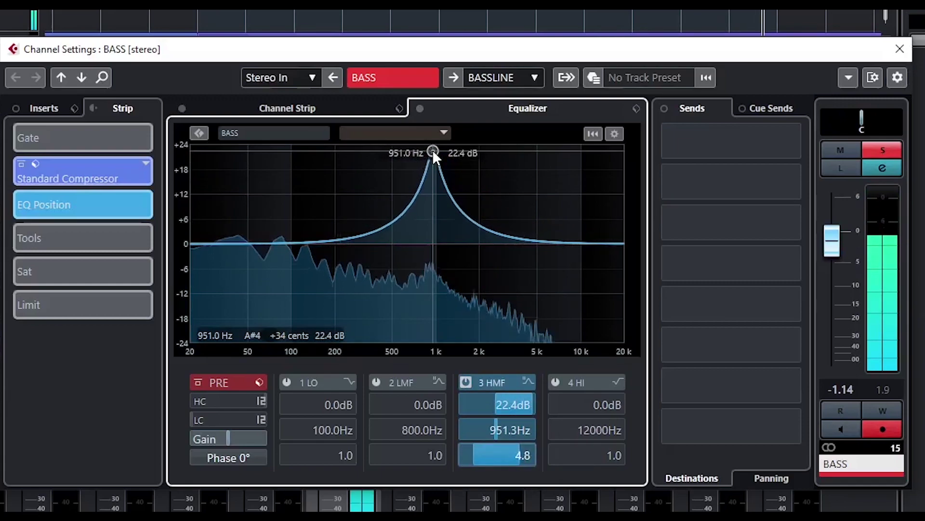
Step: Sweep the boosted high-mid band to 927 Hz and turn it into a -6.6 dB cut with a Q of 2.8
{"action": "left_click_drag", "start_coordinate": [432, 150], "coordinate": [471, 126]}
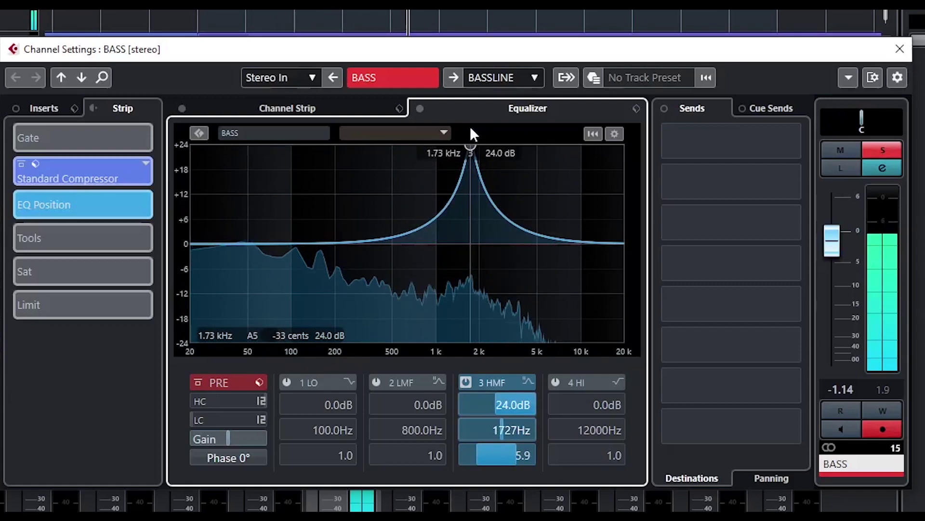
{"action": "left_click_drag", "start_coordinate": [471, 126], "coordinate": [433, 128]}
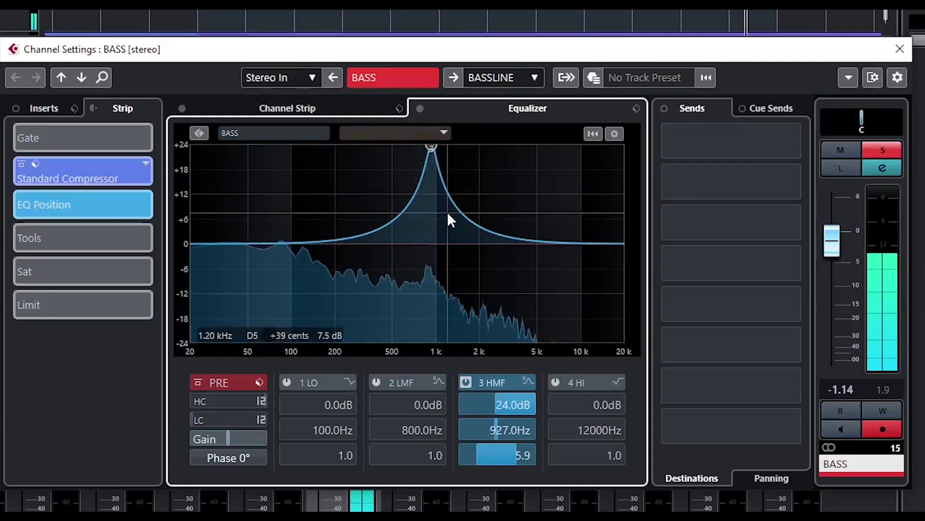
{"action": "left_click_drag", "start_coordinate": [500, 416], "coordinate": [504, 519]}
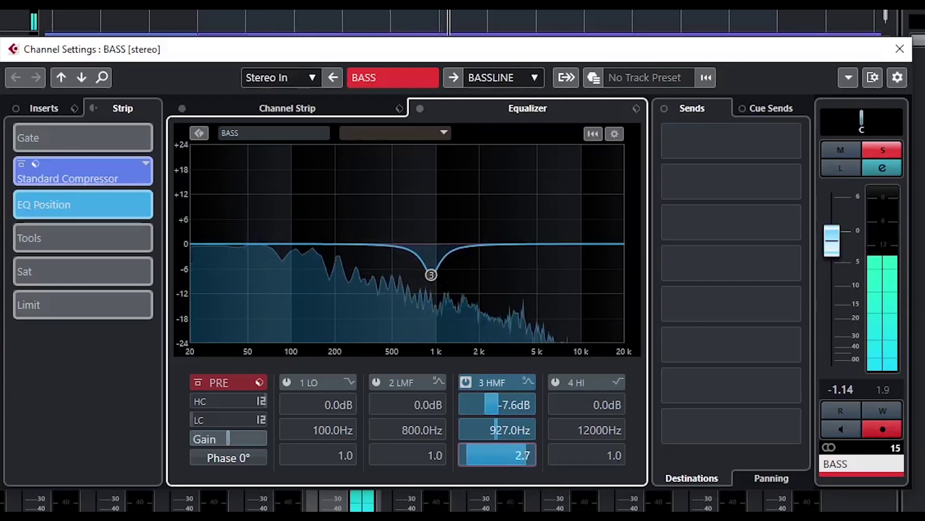
{"action": "left_click_drag", "start_coordinate": [497, 398], "coordinate": [496, 391]}
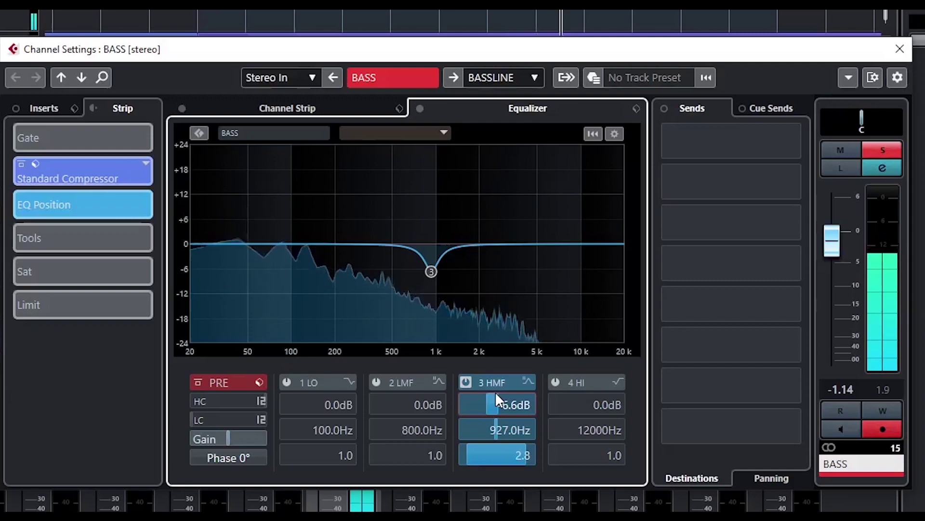
Step: Boost the bass's low-mid band by 6.3 dB at 181.1 Hz and enable a low-cut filter on its lowest frequencies
{"action": "left_click", "coordinate": [328, 244]}
{"action": "left_click_drag", "start_coordinate": [330, 244], "coordinate": [329, 217]}
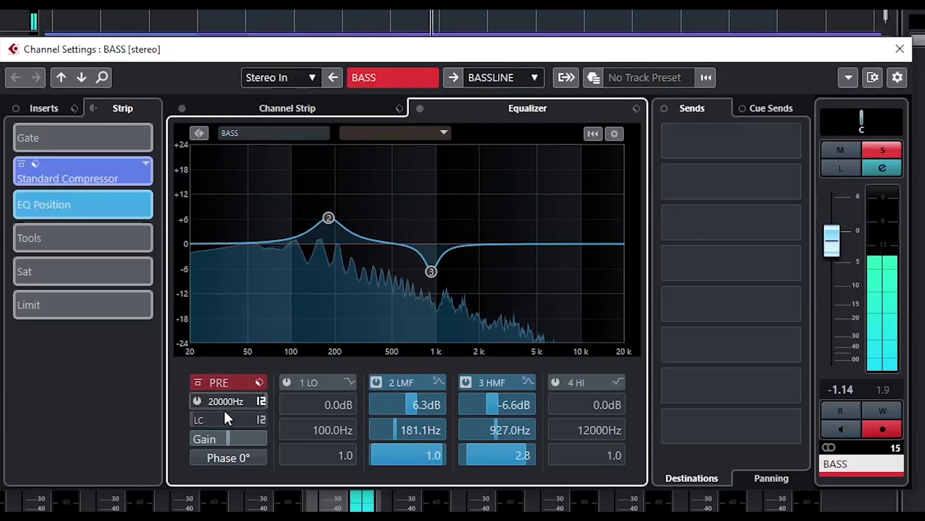
{"action": "left_click_drag", "start_coordinate": [222, 426], "coordinate": [262, 367]}
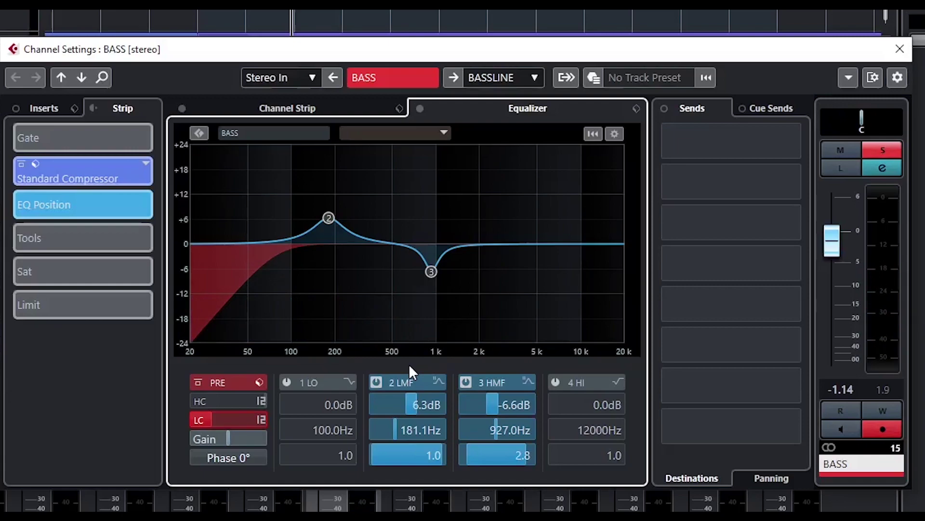
Step: Return to the full channel strip overview and load Tube Saturation in the bass's saturation slot
{"action": "left_click", "coordinate": [303, 110]}
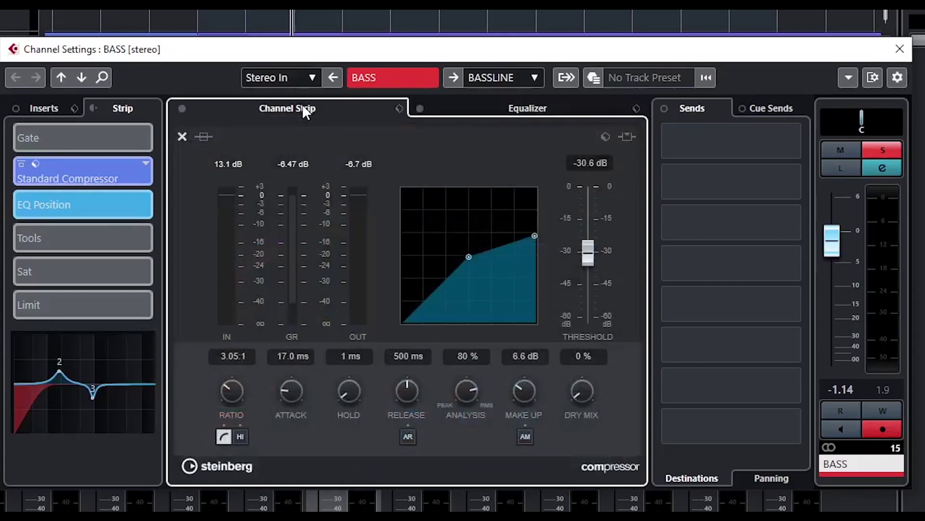
{"action": "left_click", "coordinate": [182, 137]}
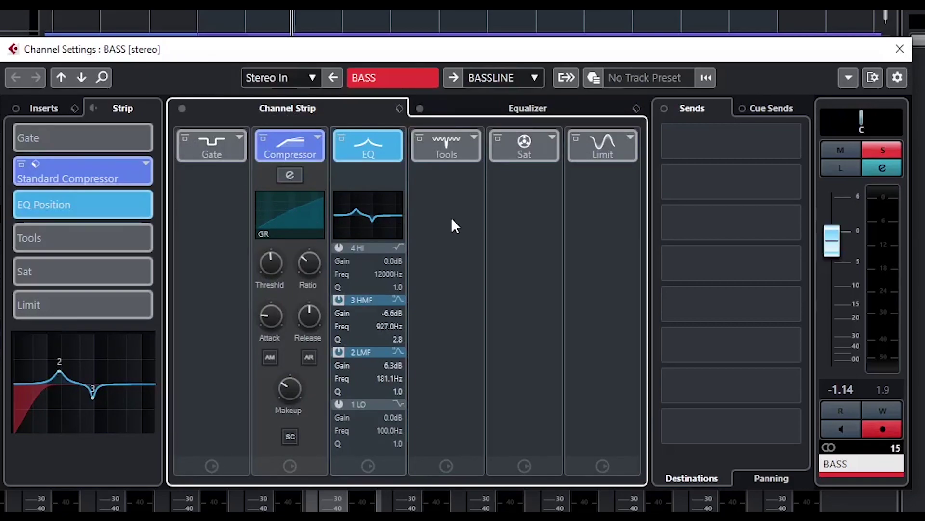
{"action": "left_click", "coordinate": [552, 137]}
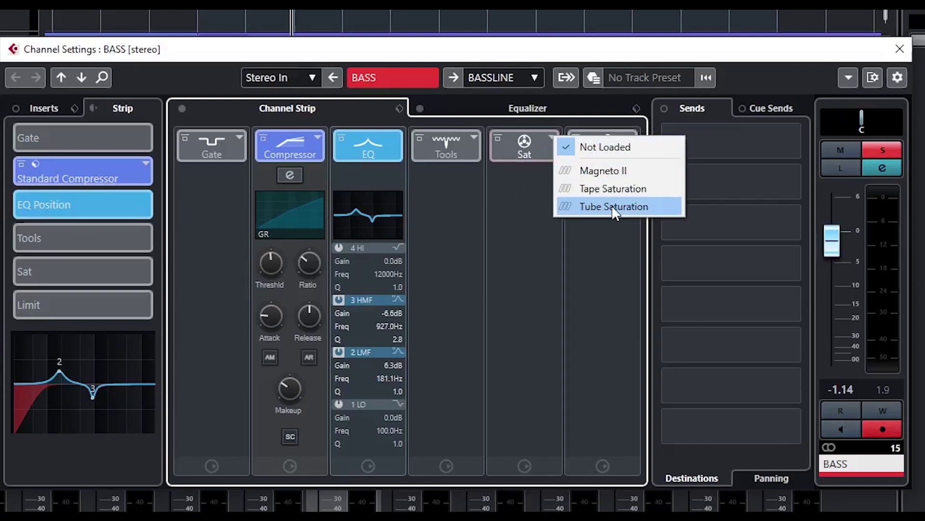
{"action": "left_click", "coordinate": [632, 207]}
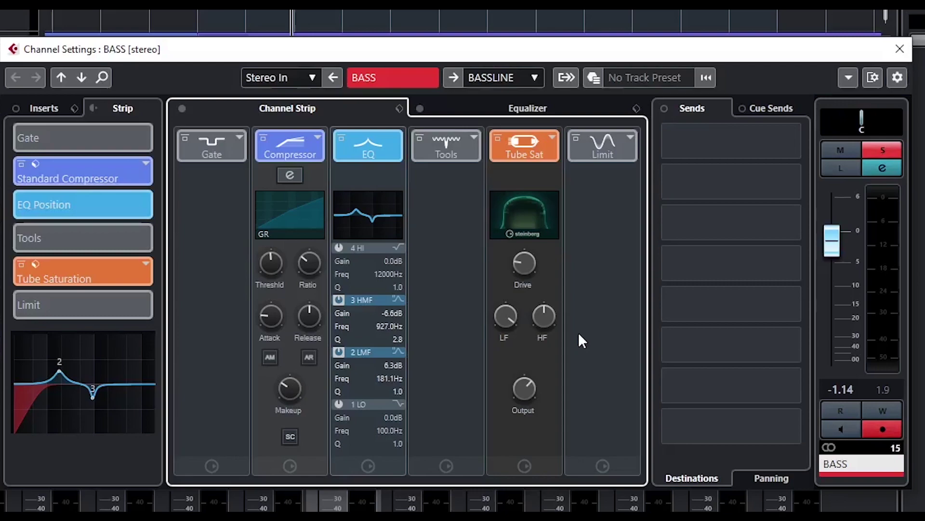
Step: During playback, lower the Tube Saturation's LF amount, raise HF slightly and reduce the drive a little
{"action": "key", "text": "space"}
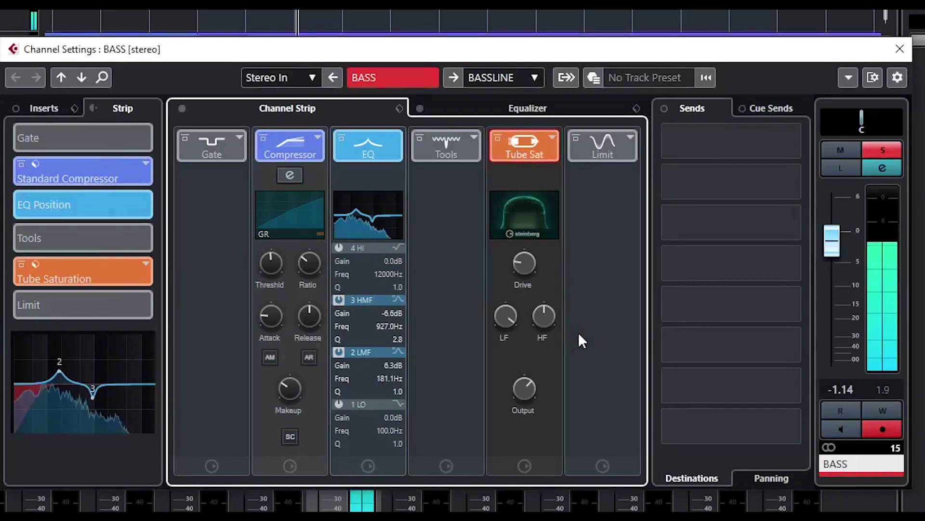
{"action": "left_click_drag", "start_coordinate": [510, 310], "coordinate": [511, 345]}
{"action": "left_click_drag", "start_coordinate": [540, 314], "coordinate": [542, 298]}
{"action": "mouse_move", "coordinate": [532, 266]}
{"action": "left_mouse_down"}
{"action": "mouse_move", "coordinate": [530, 253]}
{"action": "mouse_move", "coordinate": [532, 273]}
{"action": "left_mouse_up"}
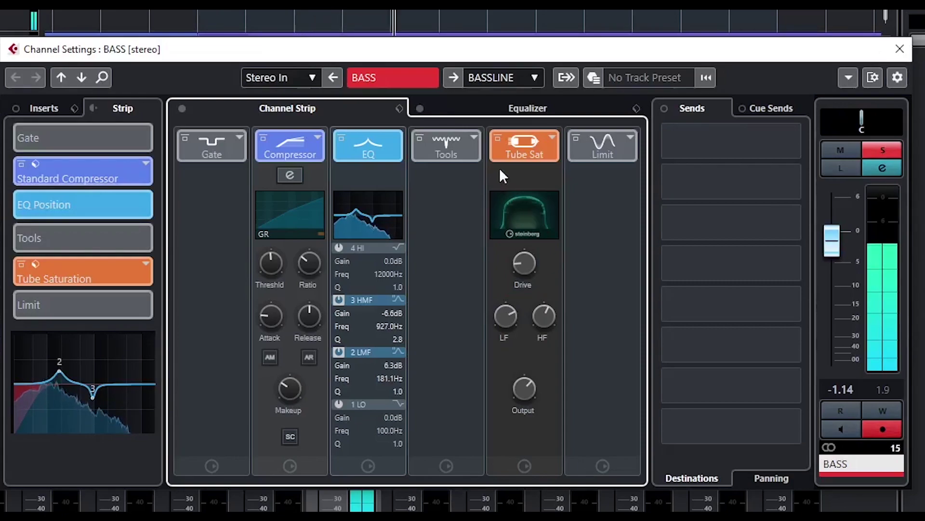
Step: Bypass and re-enable Tube Saturation repeatedly to compare the bass with and without it
{"action": "left_click", "coordinate": [501, 141]}
{"action": "left_click", "coordinate": [499, 140]}
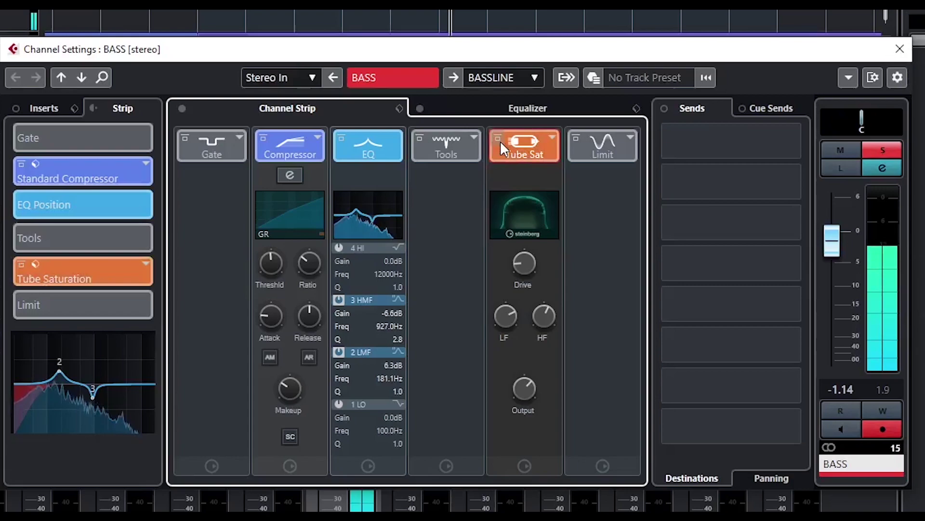
{"action": "left_click", "coordinate": [499, 141]}
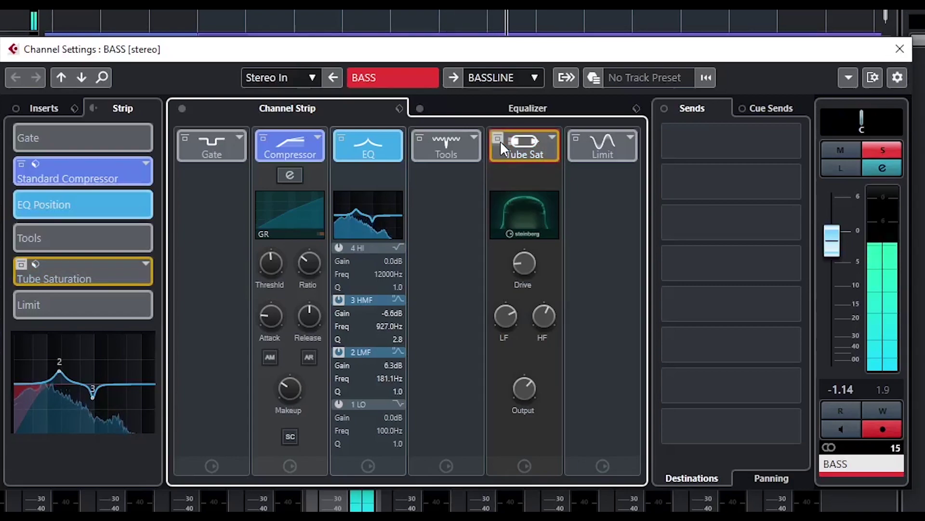
{"action": "left_click", "coordinate": [499, 140]}
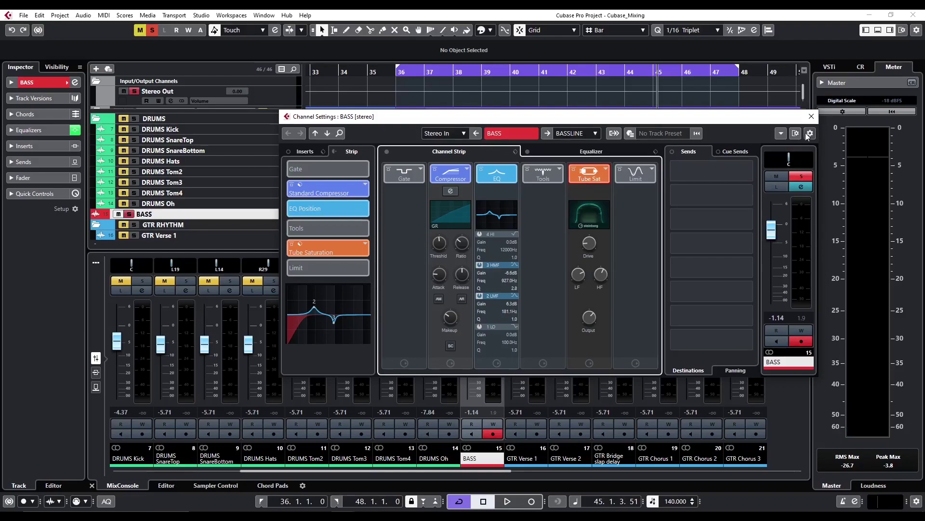
Step: Close the bass channel settings, solo the DRUMS group alongside the bass and play from bar 36
{"action": "left_click", "coordinate": [810, 116]}
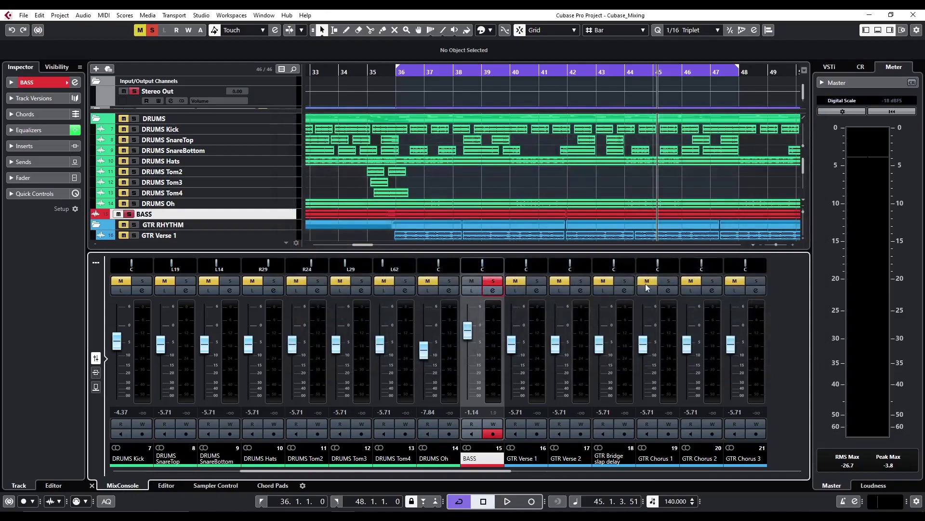
{"action": "left_click_drag", "start_coordinate": [348, 472], "coordinate": [172, 481]}
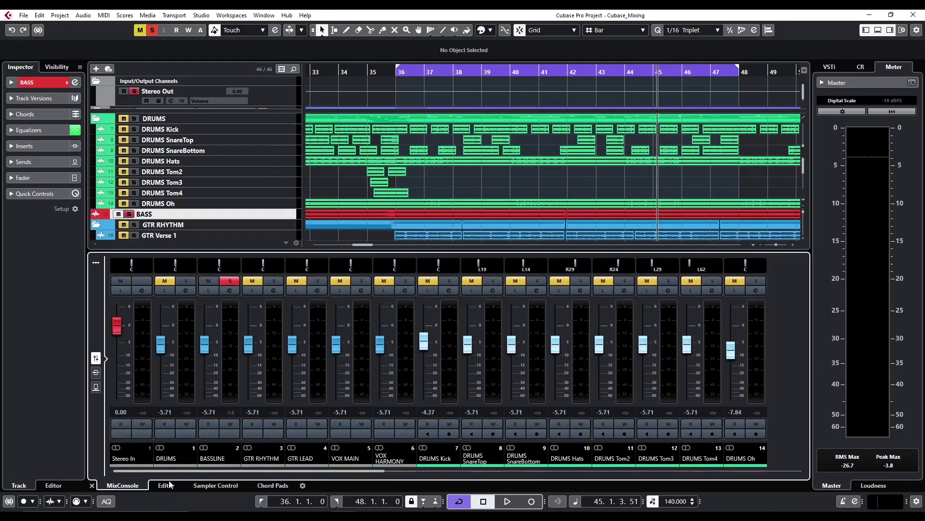
{"action": "left_click", "coordinate": [188, 286]}
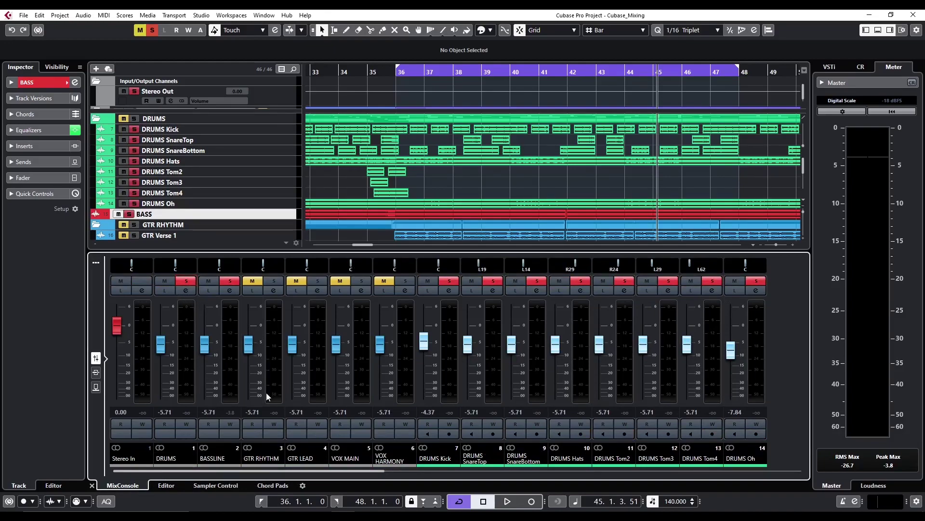
{"action": "left_click_drag", "start_coordinate": [399, 68], "coordinate": [396, 73]}
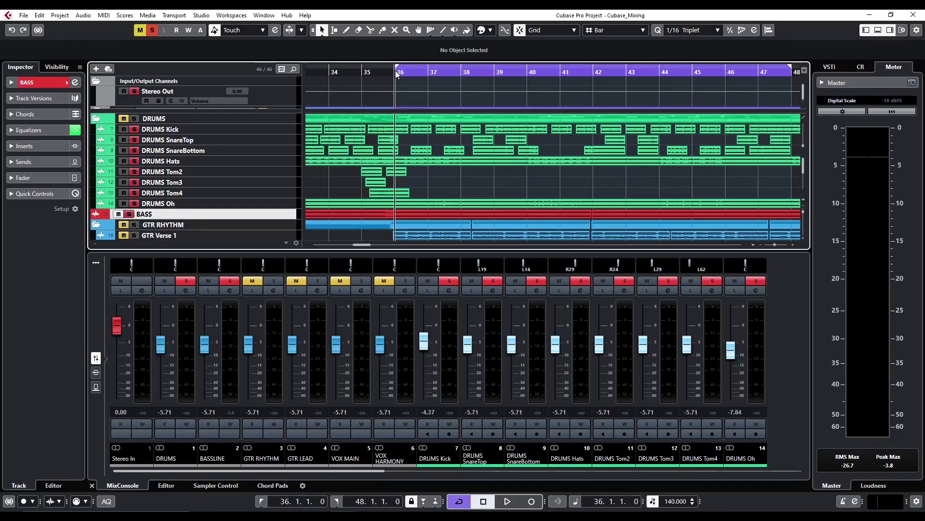
{"action": "key", "text": "space"}
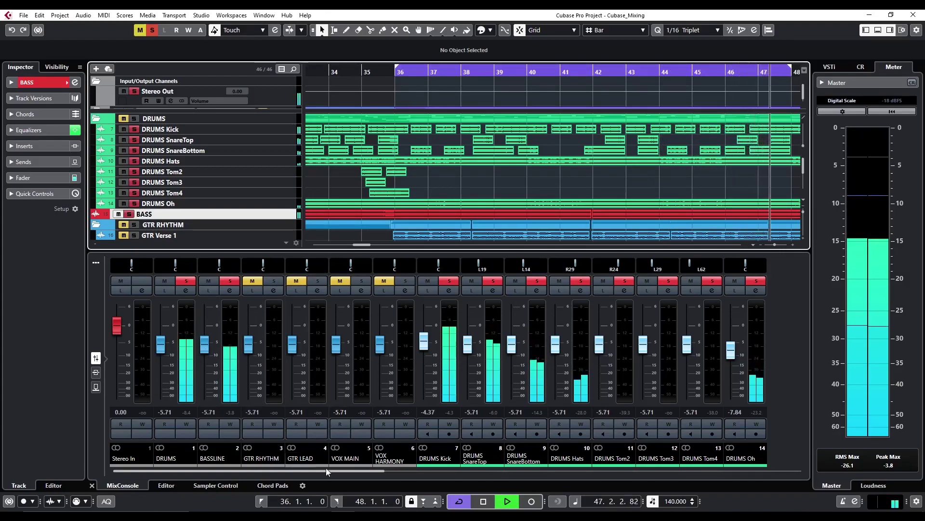
Step: Lower the BASS channel's volume to -5.11 dB while the drums and bass play
{"action": "left_click_drag", "start_coordinate": [326, 472], "coordinate": [365, 471]}
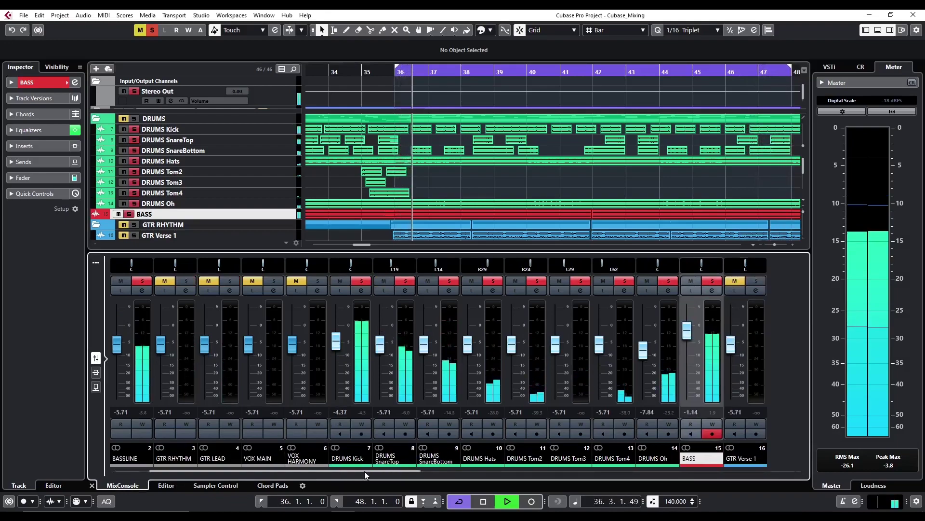
{"action": "left_click_drag", "start_coordinate": [687, 336], "coordinate": [687, 349]}
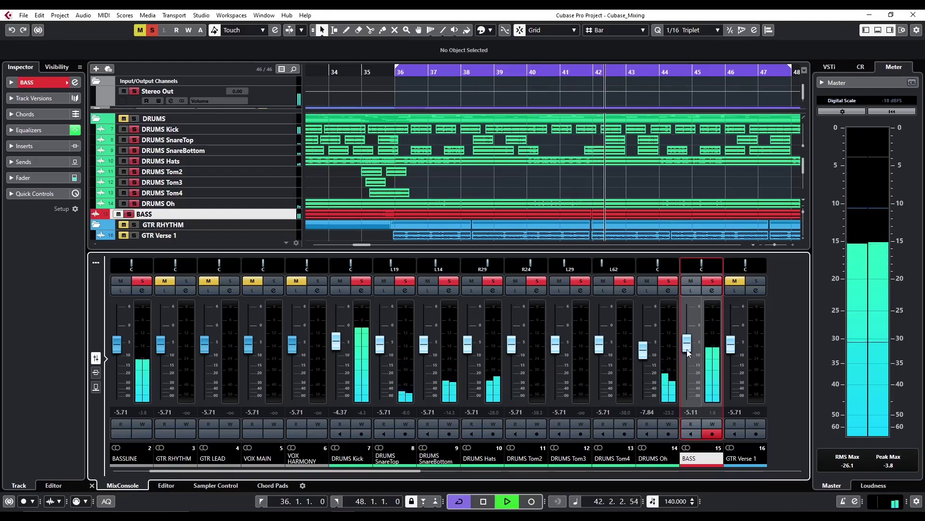